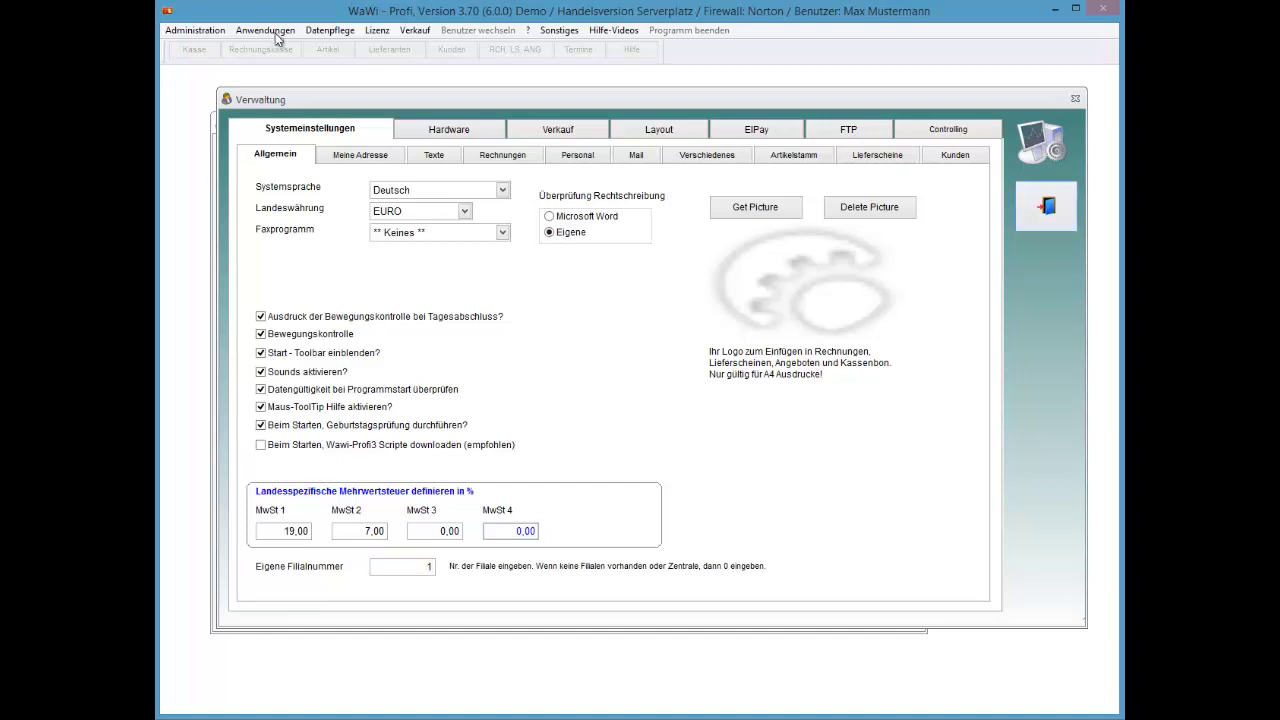
Open the central and branch data exchange (Zentral, o. Filialdatenaustausch) and try to fetch the central data from the USB stick.
key("alt+a")
key("s")
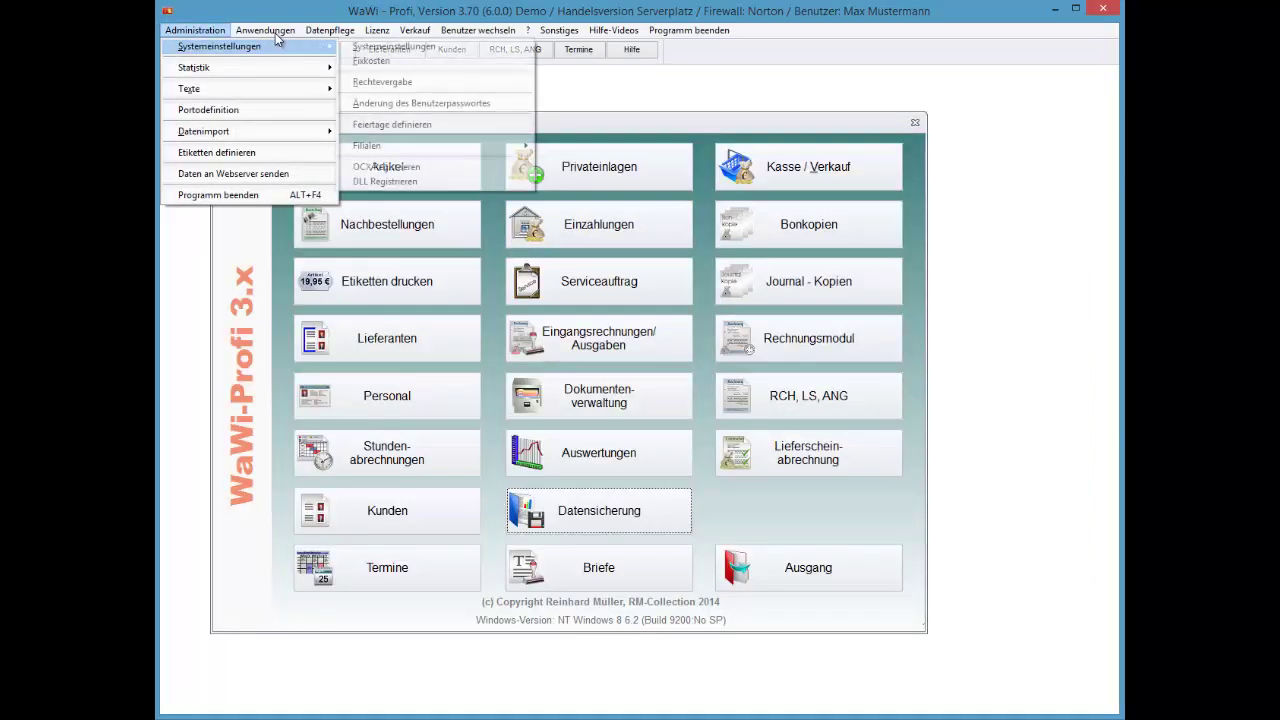
key("Down")
key("Down")
key("Down")
key("Down")
key("Down")
key("Down")
key("Right")
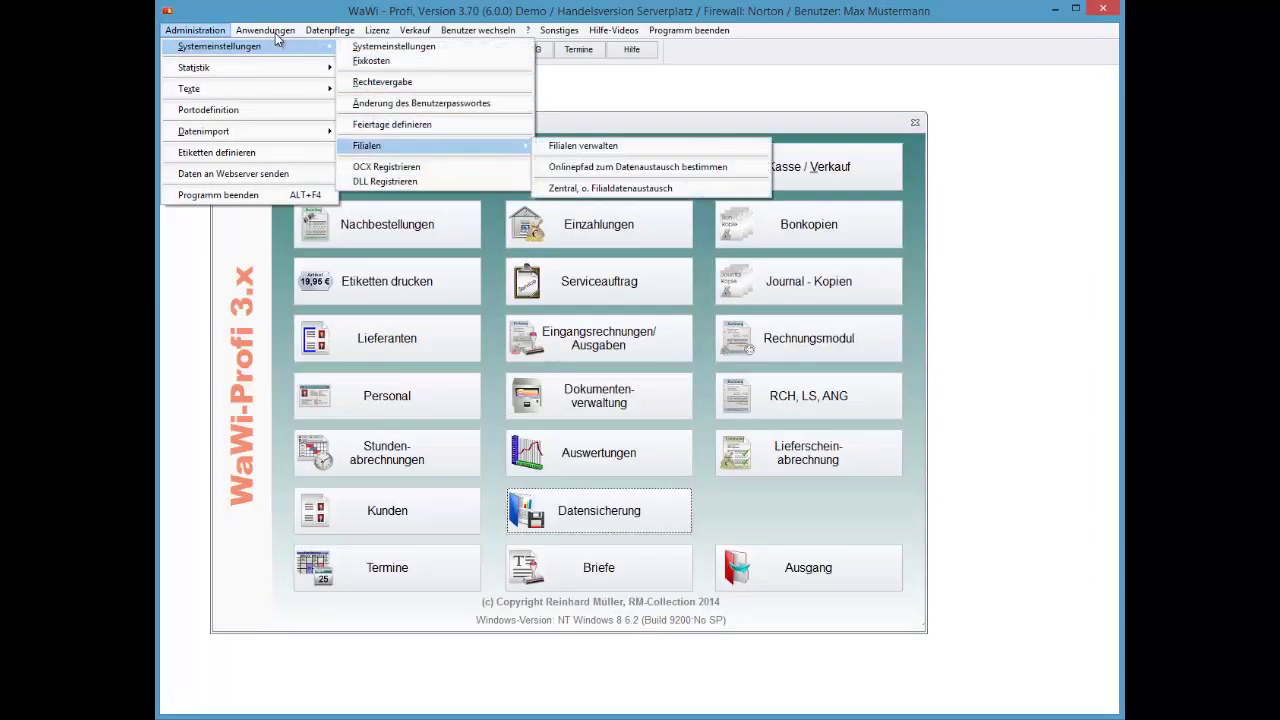
key("Down")
key("Down")
key("Return")
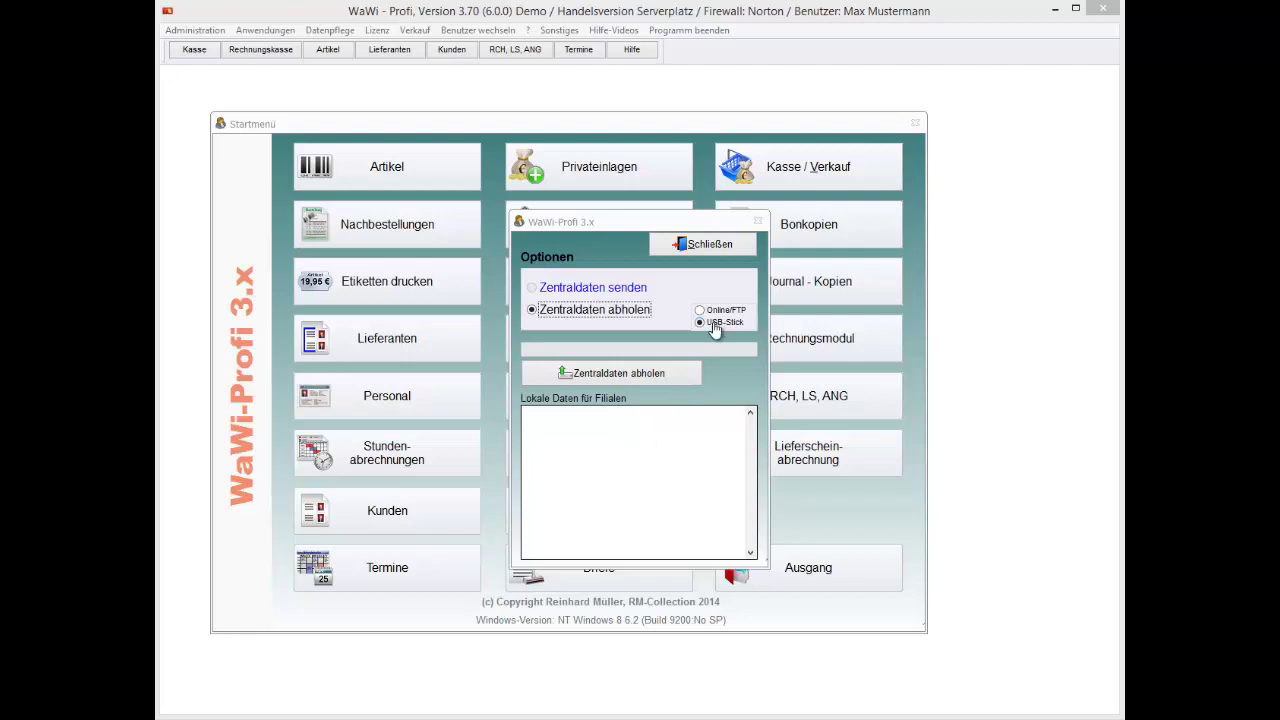
left_click(646, 383)
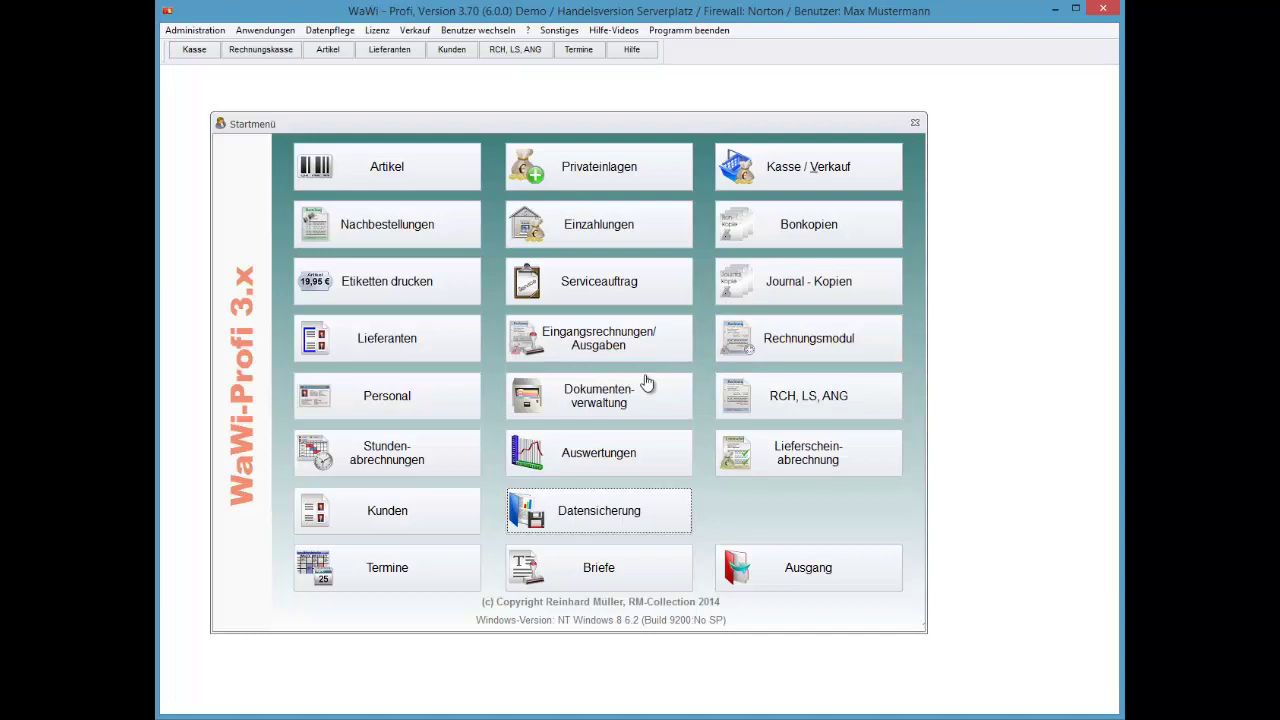
Reopen the central and branch data exchange and retry the central data fetch with the USB-Stick option.
left_click(188, 32)
mouse_move(190, 46)
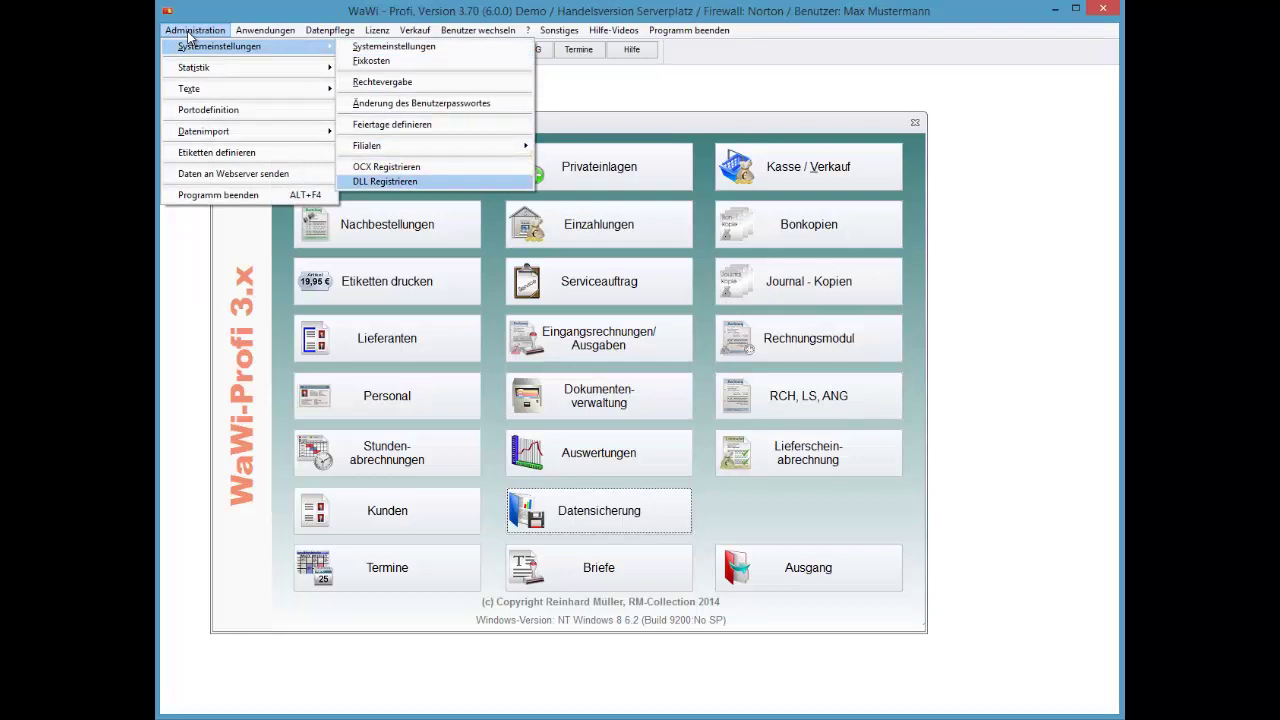
key("Up")
key("Up")
key("Up")
key("Up")
key("Down")
key("Down")
key("Right")
key("Down")
key("Down")
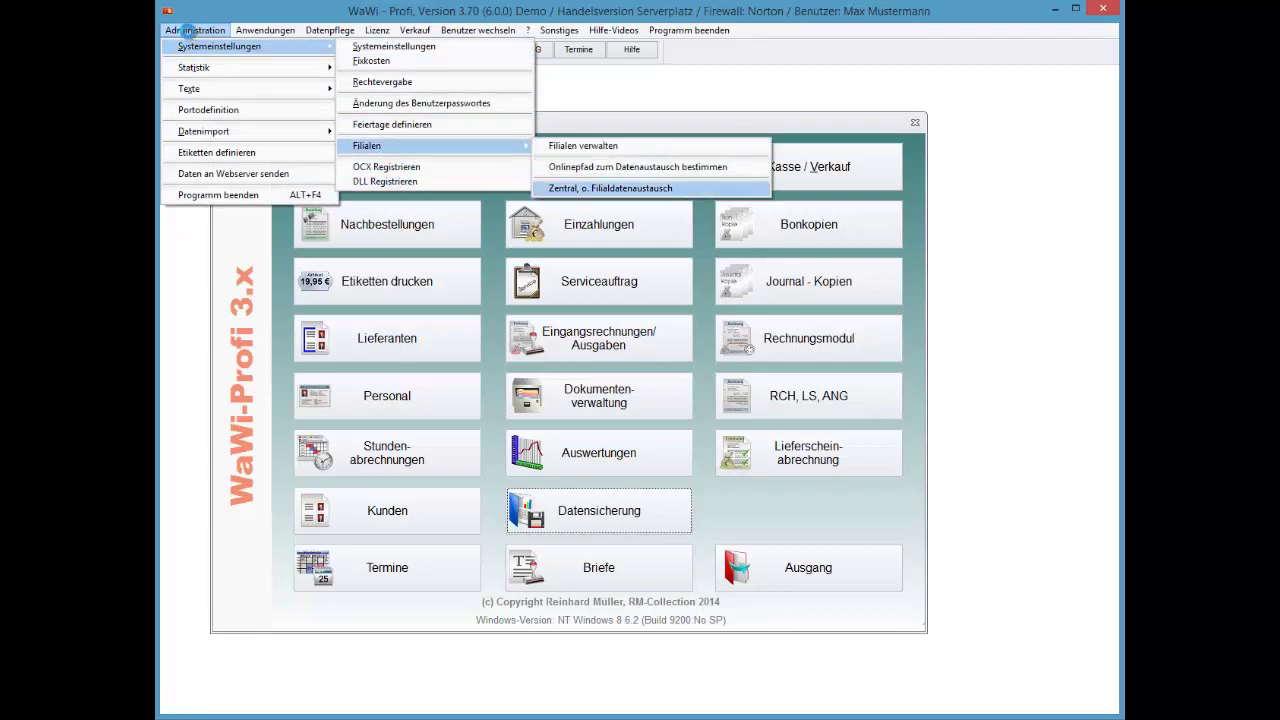
key("Return")
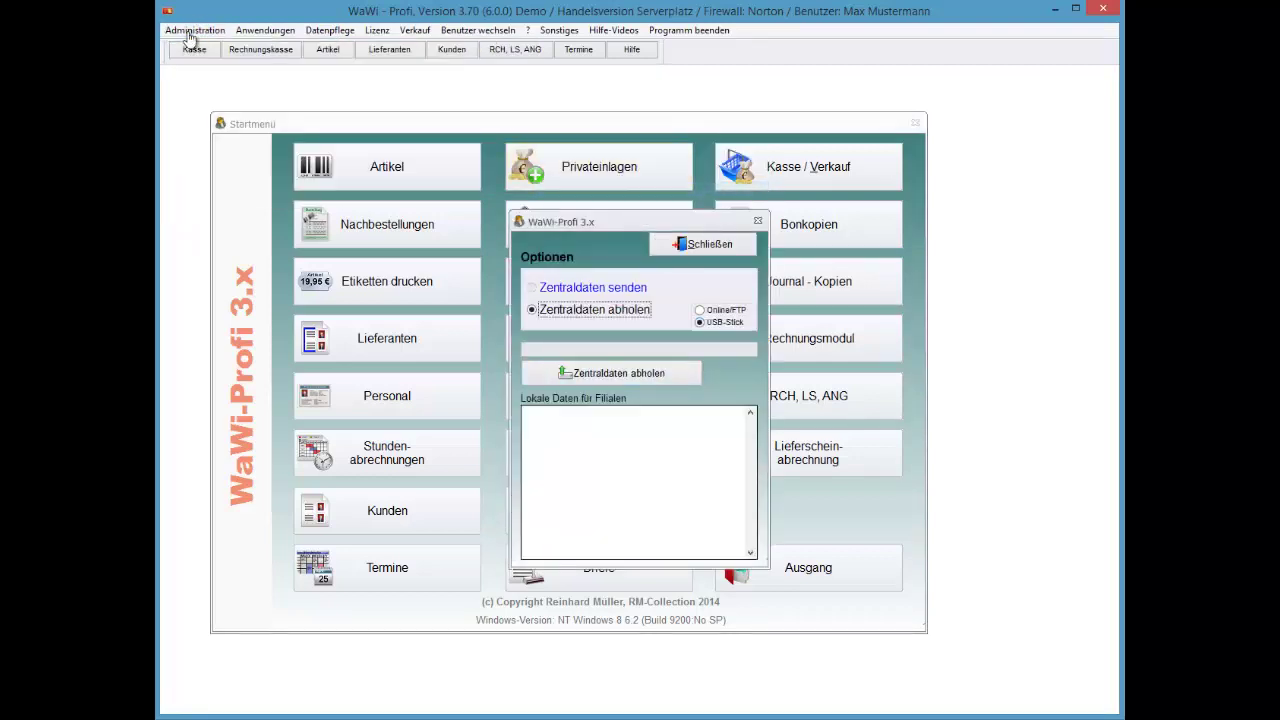
key("Tab")
key("Return")
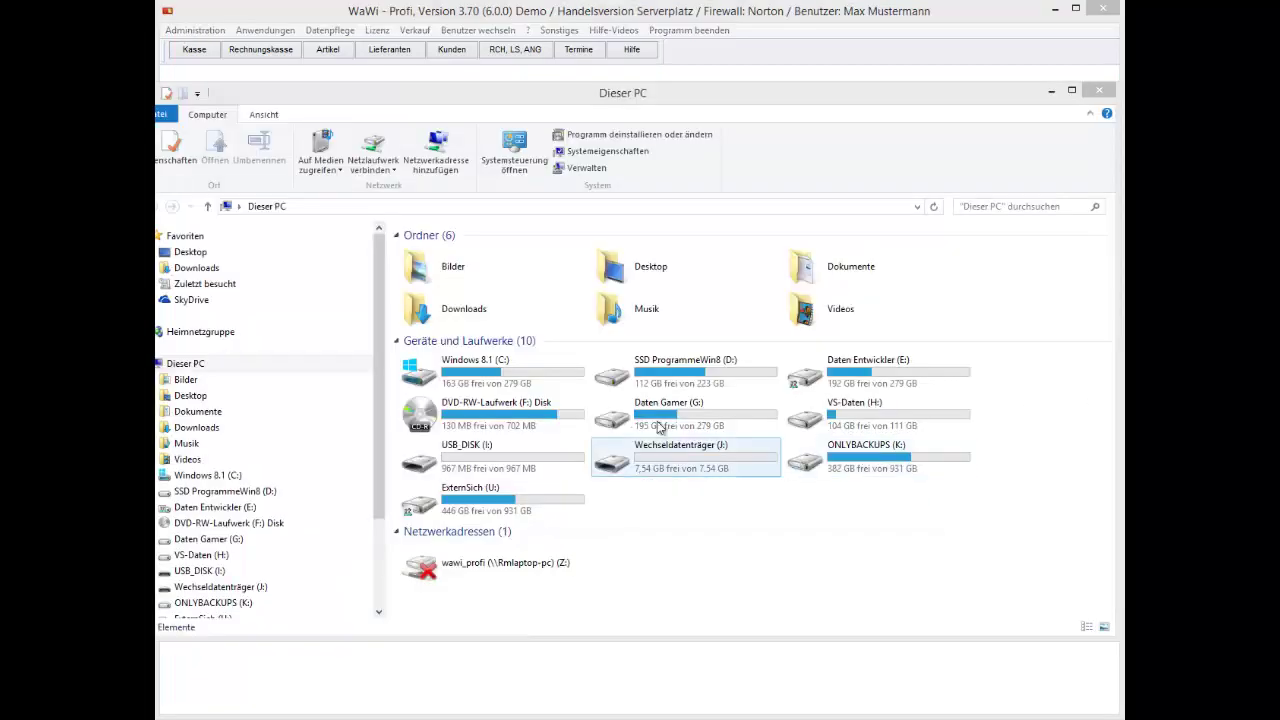
Check the removable drives USB_DISK (I:) and Wechseldatenträger (J:) in File Explorer and close its window.
left_click(534, 450)
left_click(652, 458)
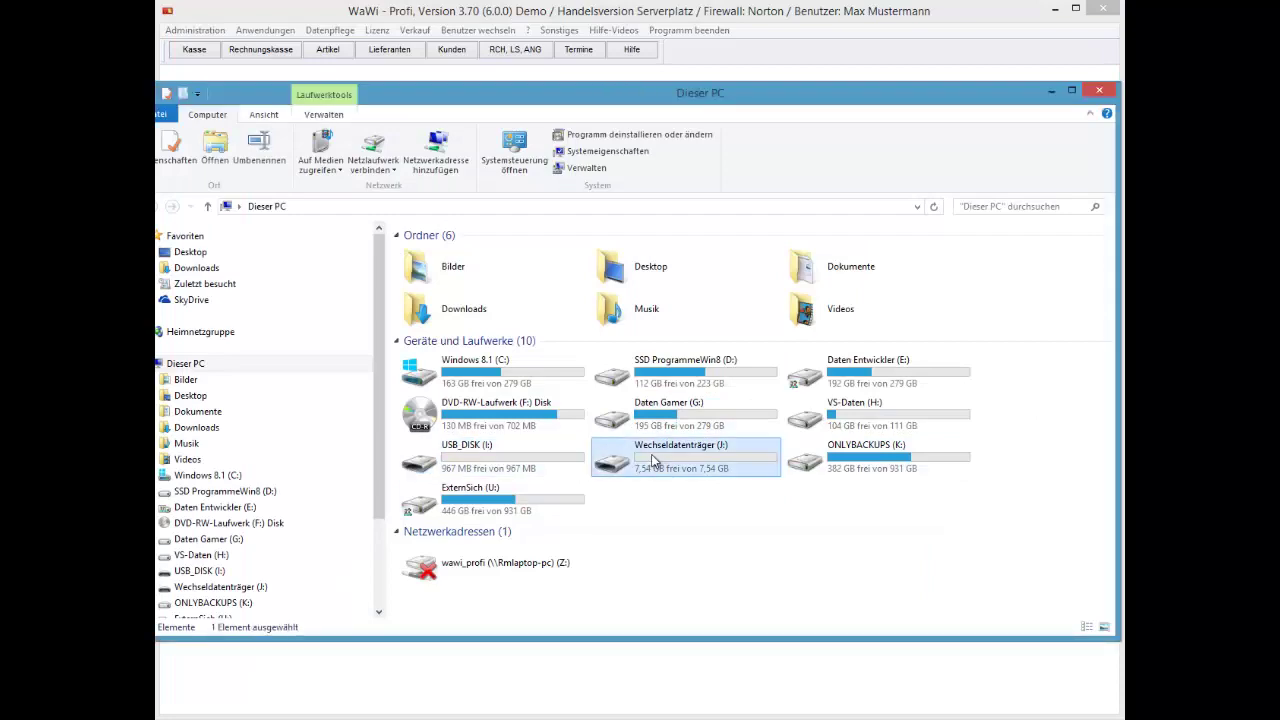
left_click(1099, 90)
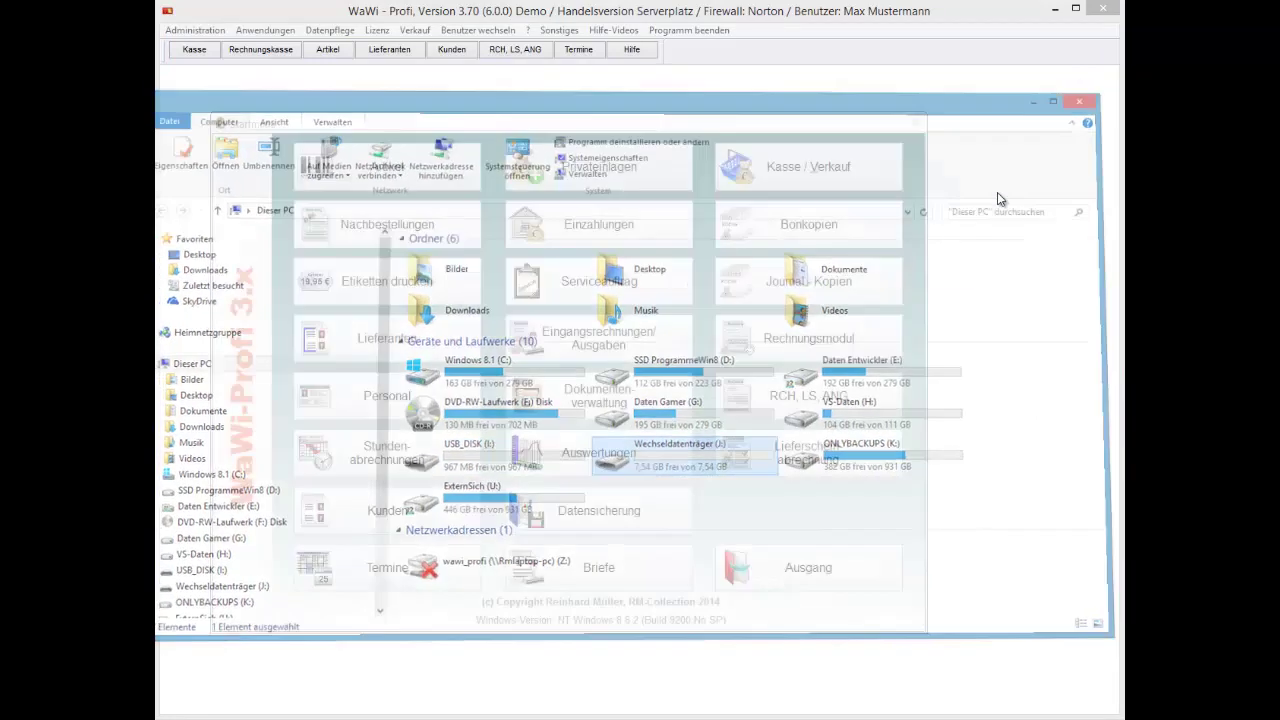
Fetch the central data from the USB stick via Zentral, o. Filialdatenaustausch and close the dialog.
left_click(184, 34)
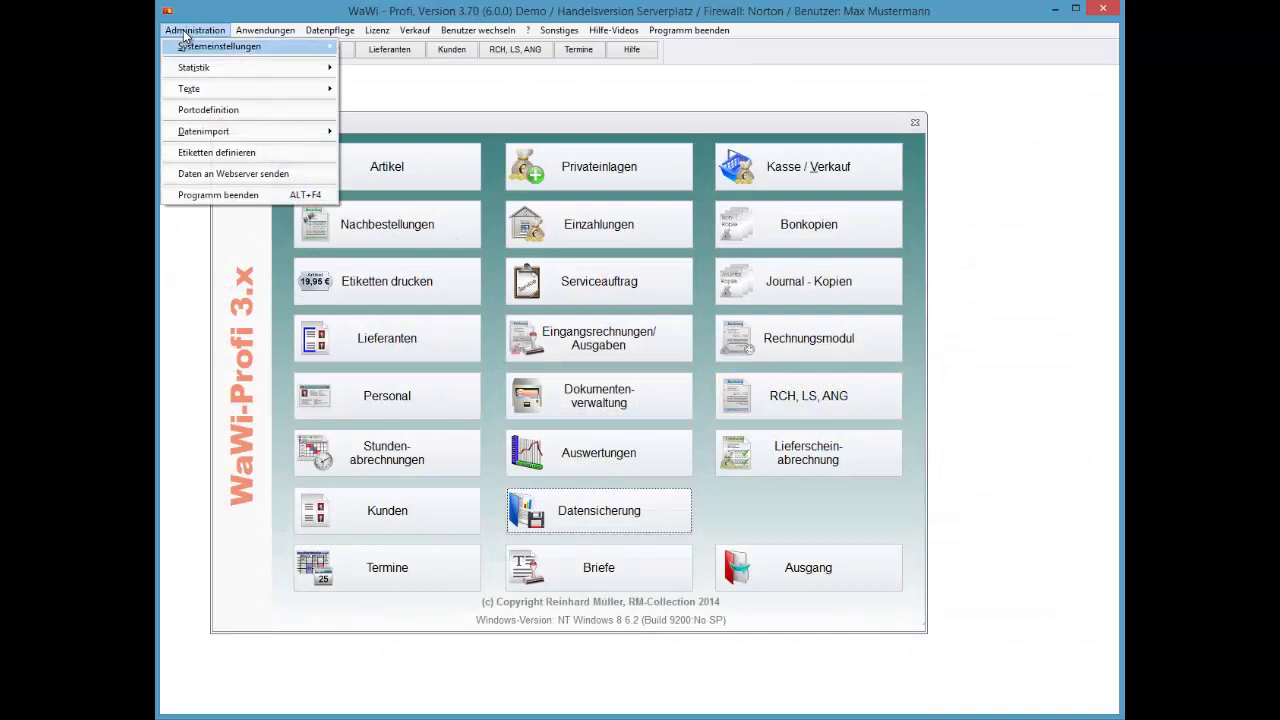
mouse_move(219, 46)
key("Down")
key("Right")
key("Down")
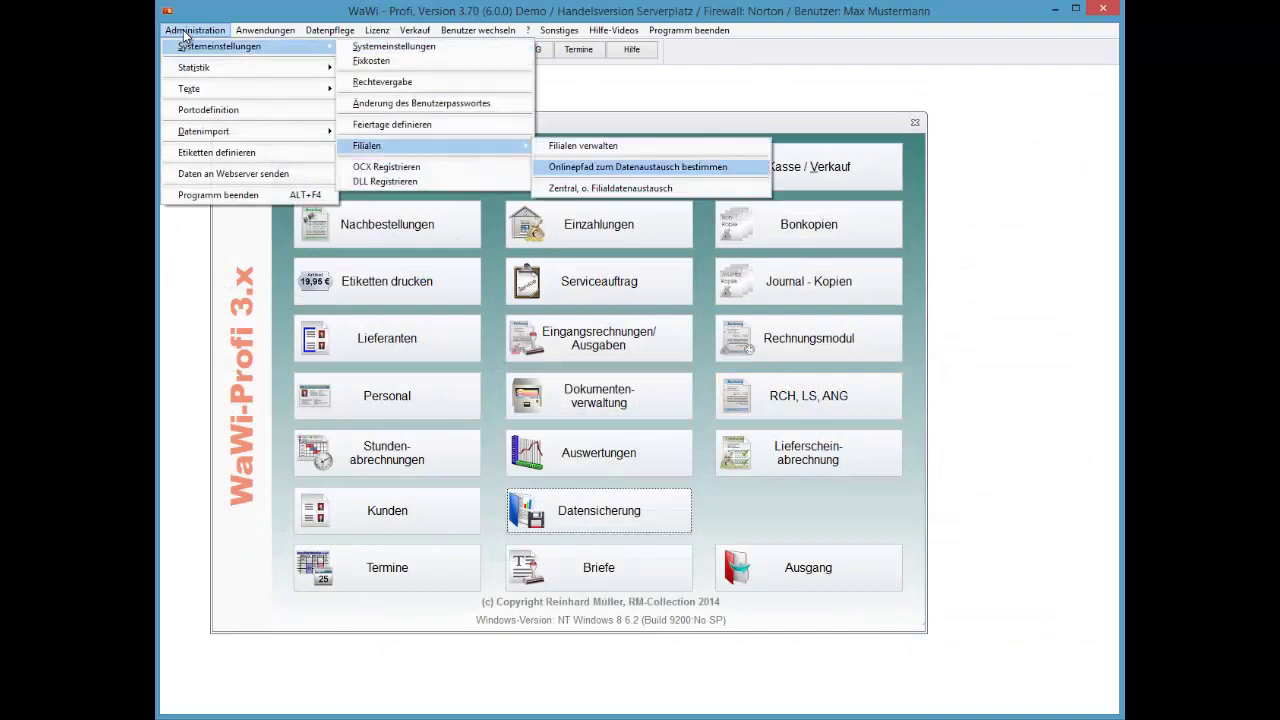
key("Down")
key("Return")
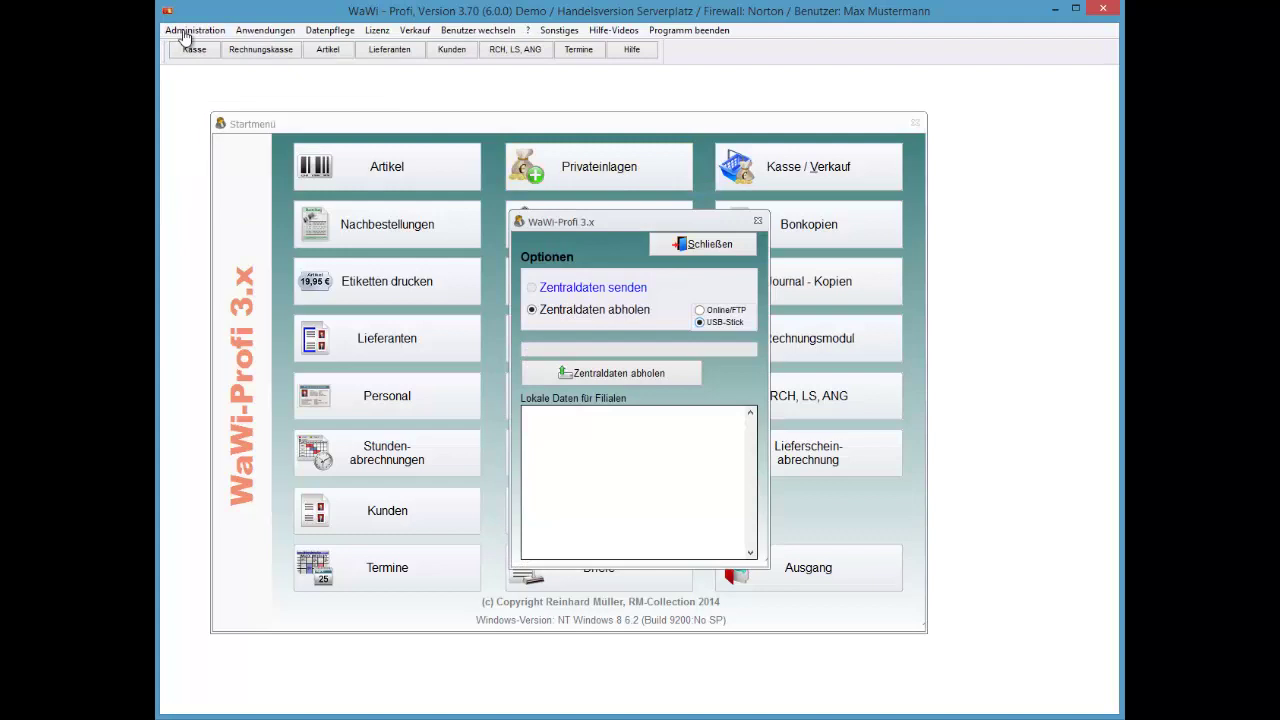
key("Tab")
key("Return")
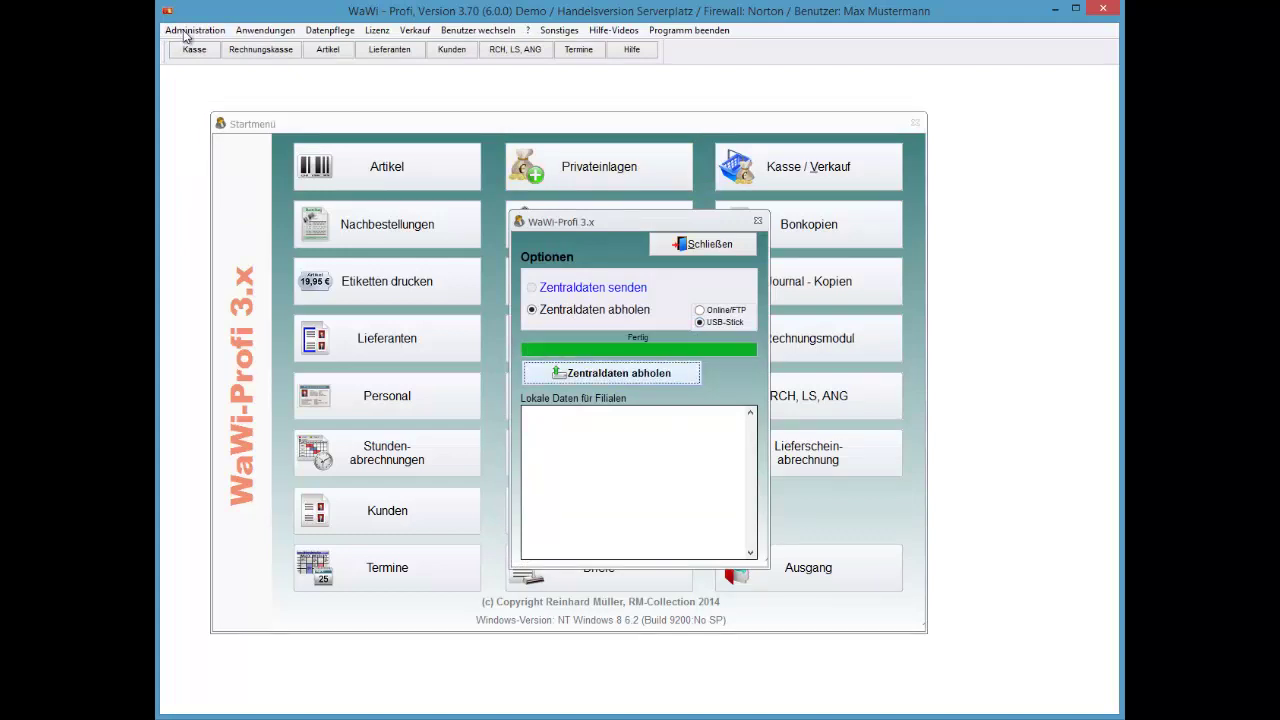
key("alt+s")
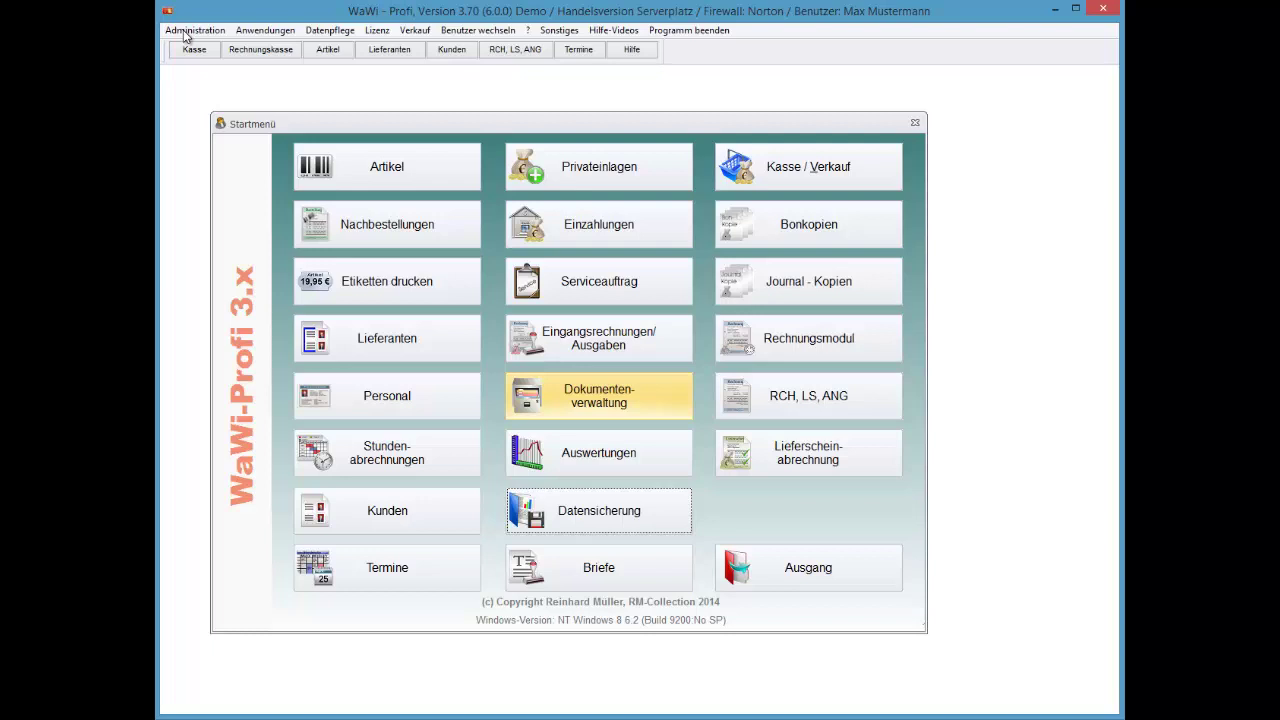
Open the article master and browse through the records in the article list.
left_click(386, 166)
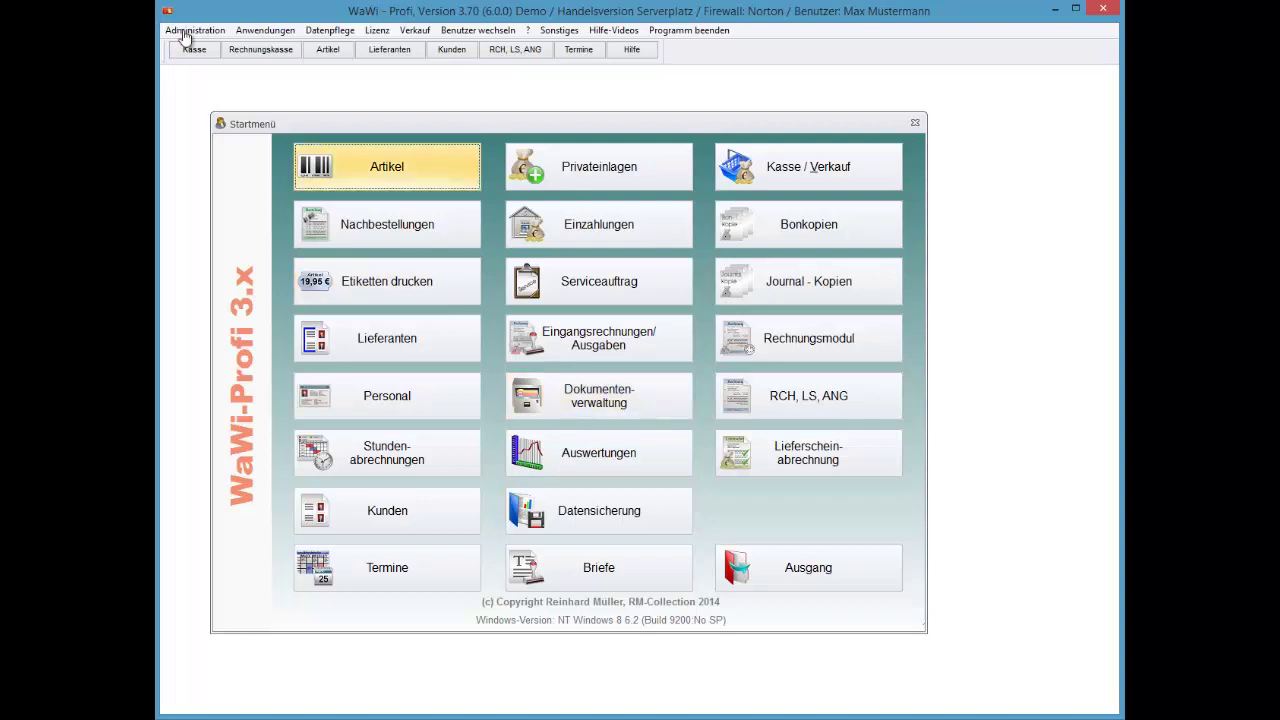
key("Down")
key("Down")
key("Down")
key("Down")
key("Down")
key("Down")
key("Down")
key("Down")
key("Down")
key("Down")
key("Down")
key("Down")
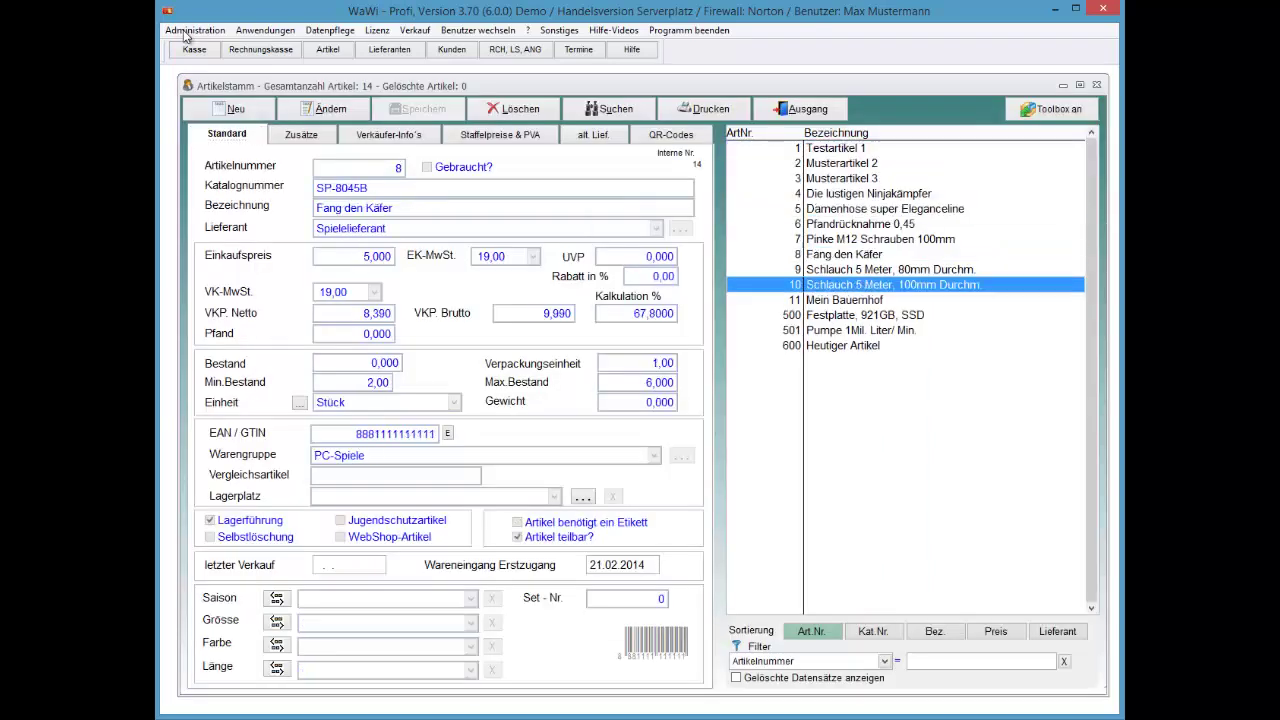
key("Up")
key("Up")
key("Up")
key("Up")
key("Up")
key("Up")
key("Up")
key("Up")
key("Up")
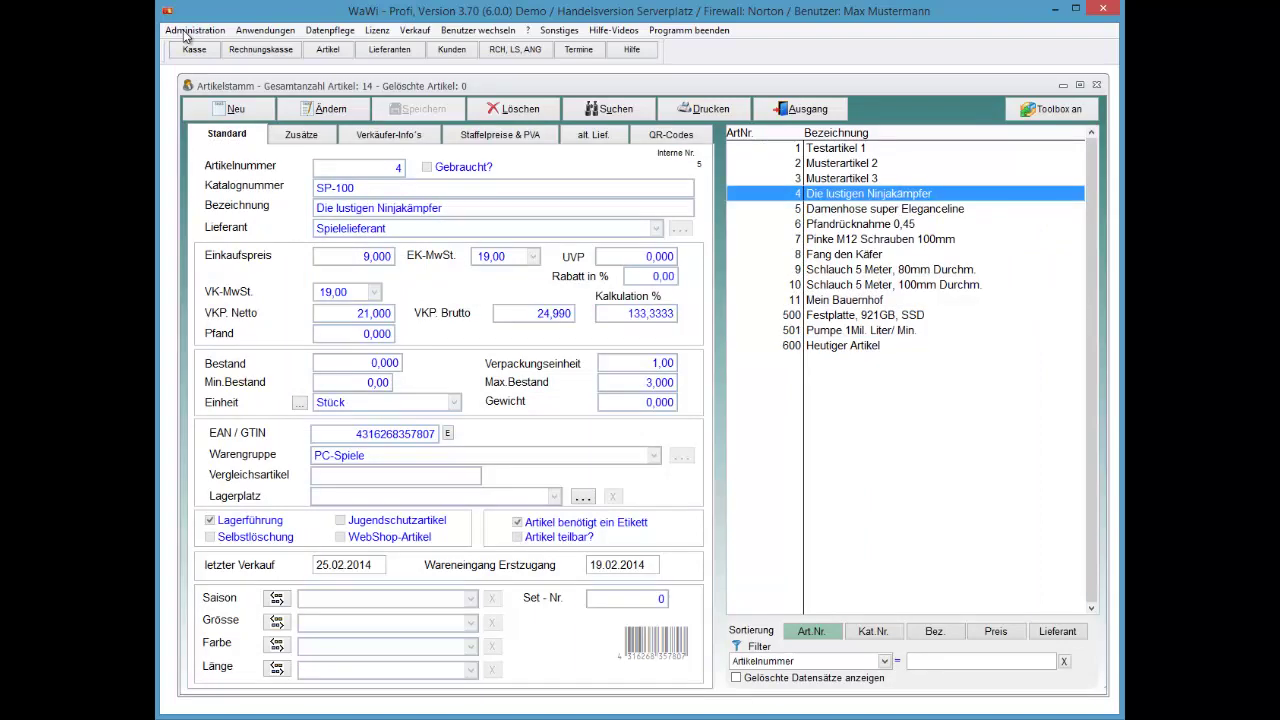
Filter the article list by "Bestände größer 0".
left_click_drag(637, 85, 624, 81)
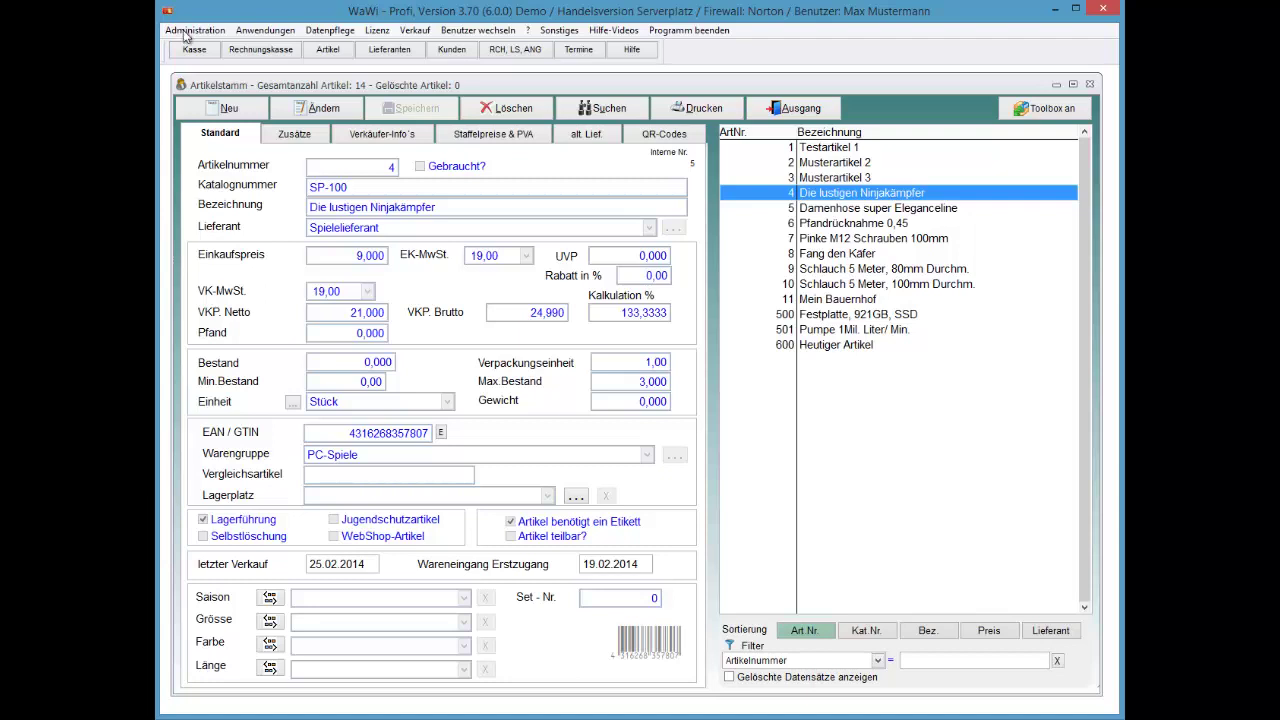
left_click(877, 660)
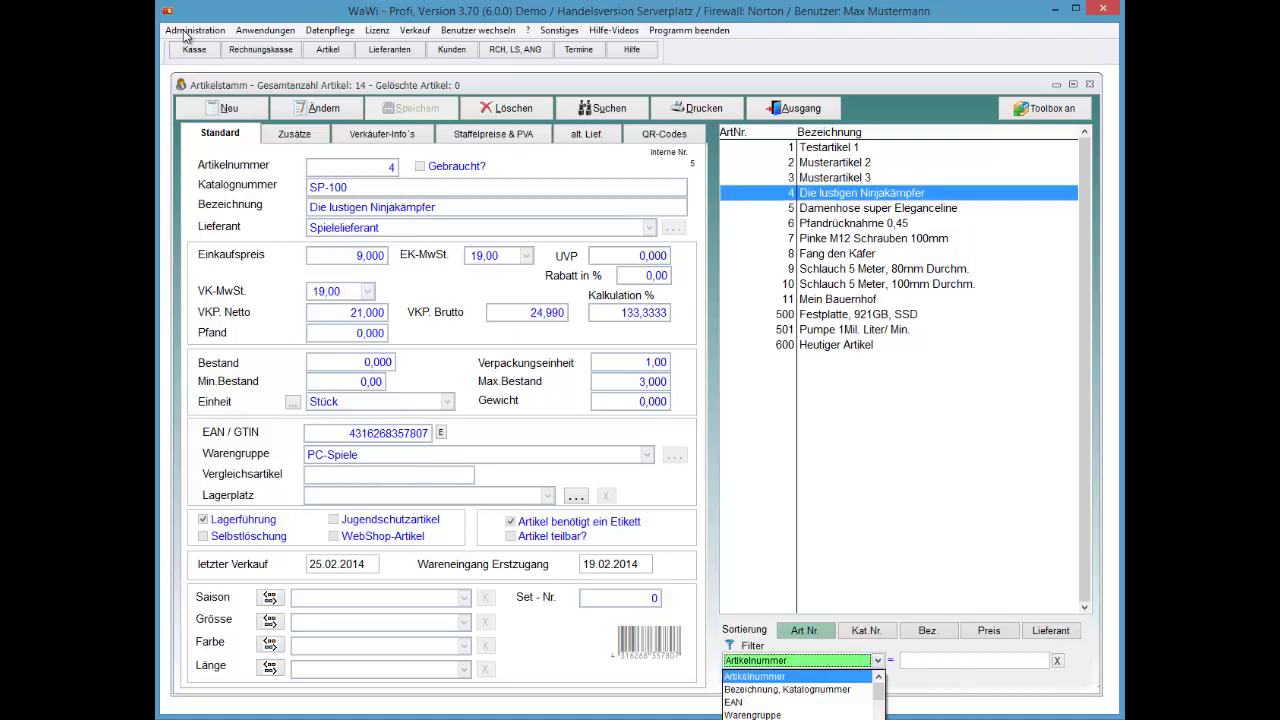
scroll(800, 695, "down", 3)
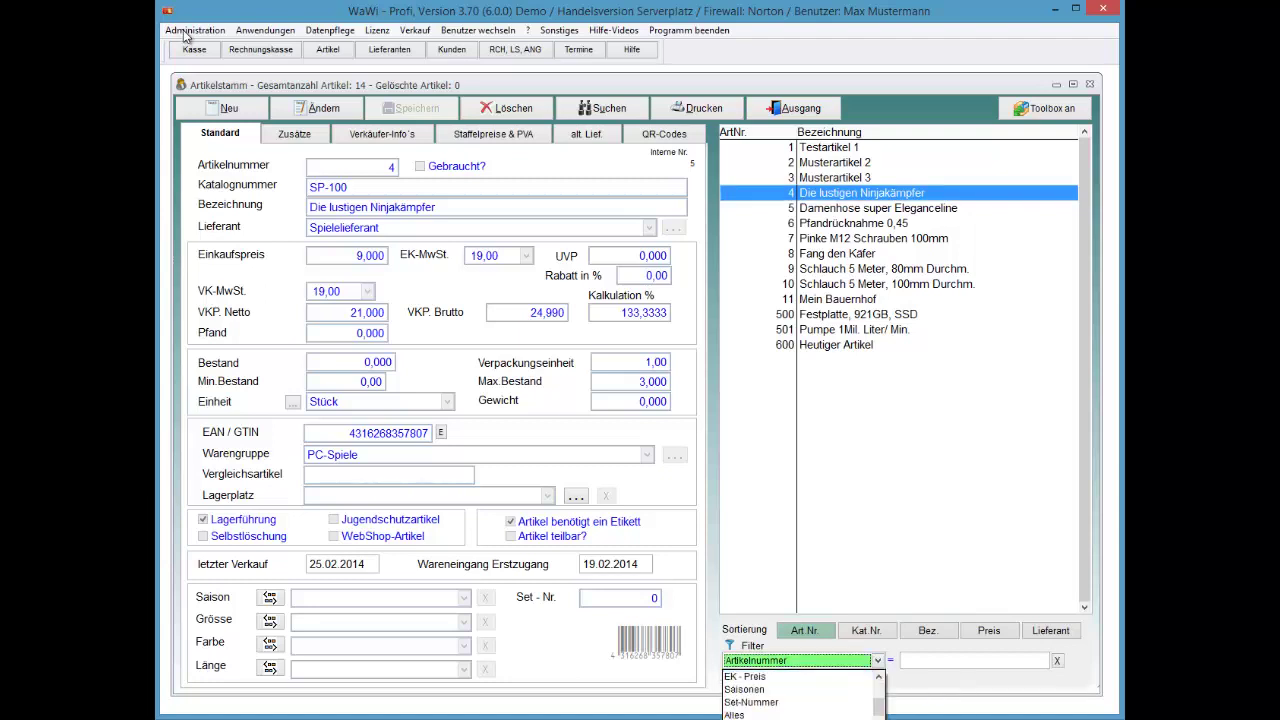
scroll(800, 700, "down", 1)
left_click(800, 717)
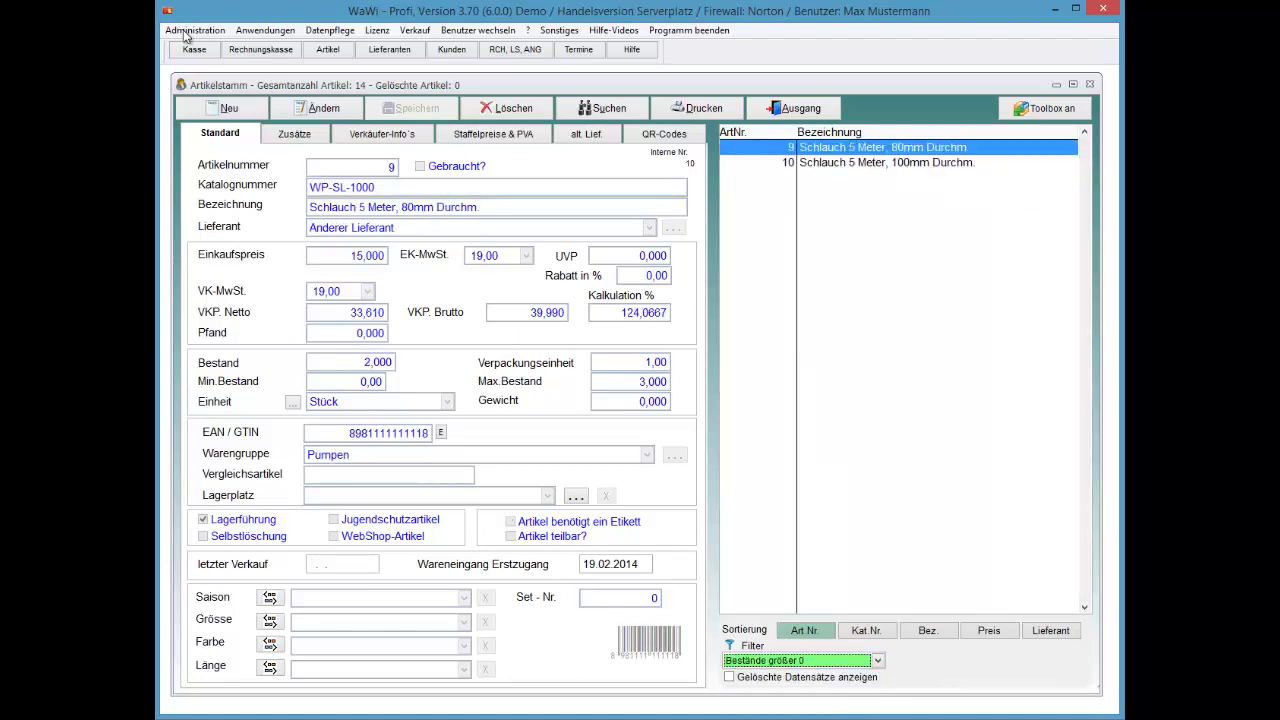
Check the goods receipt list (Zugangsliste) of the article "Schlauch 5 Meter, 100mm Durchm." and leave the article master.
left_click(890, 162)
left_click(890, 147)
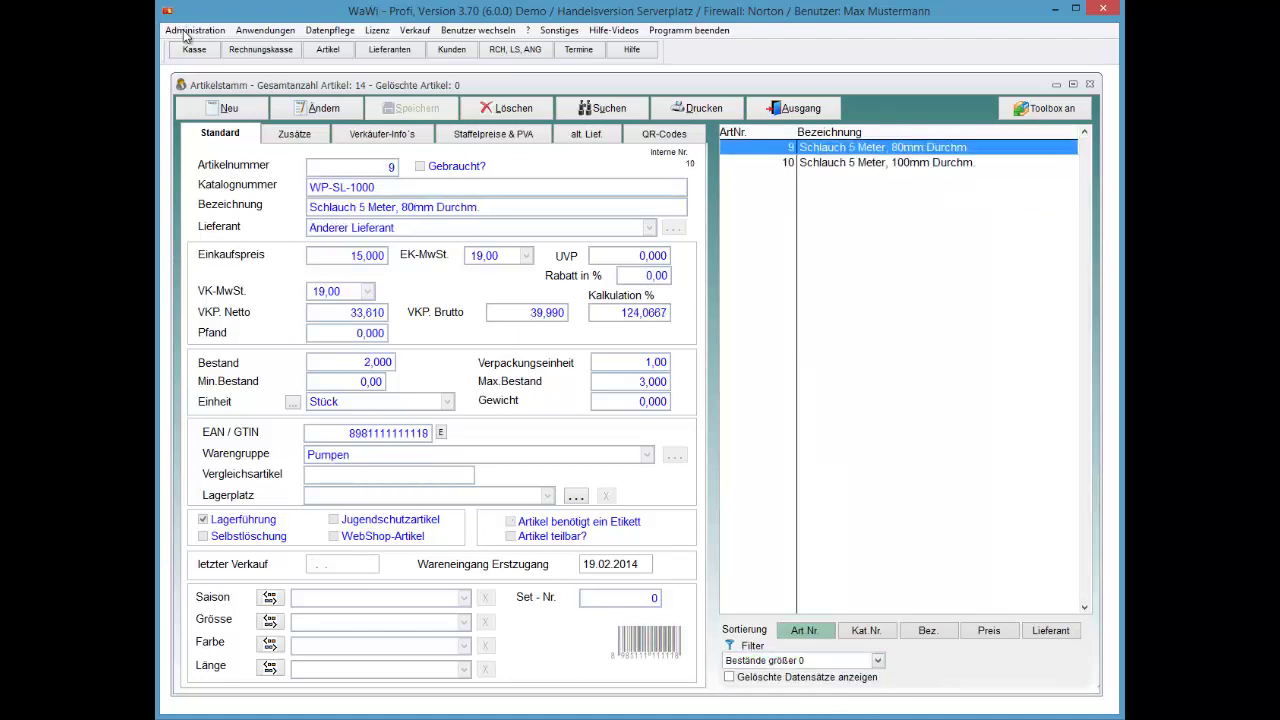
left_click(890, 162)
key("Menu")
key("Down")
key("Down")
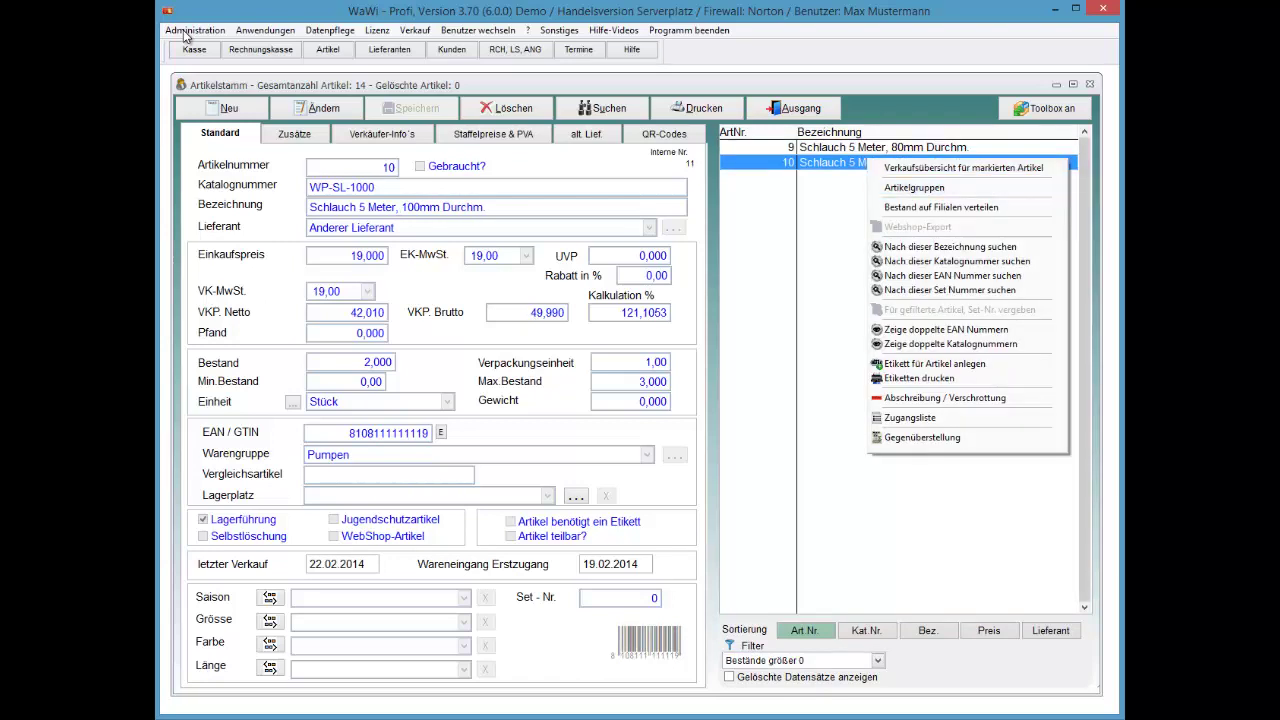
key("Down")
key("Return")
key("Up")
key("Up")
key("Up")
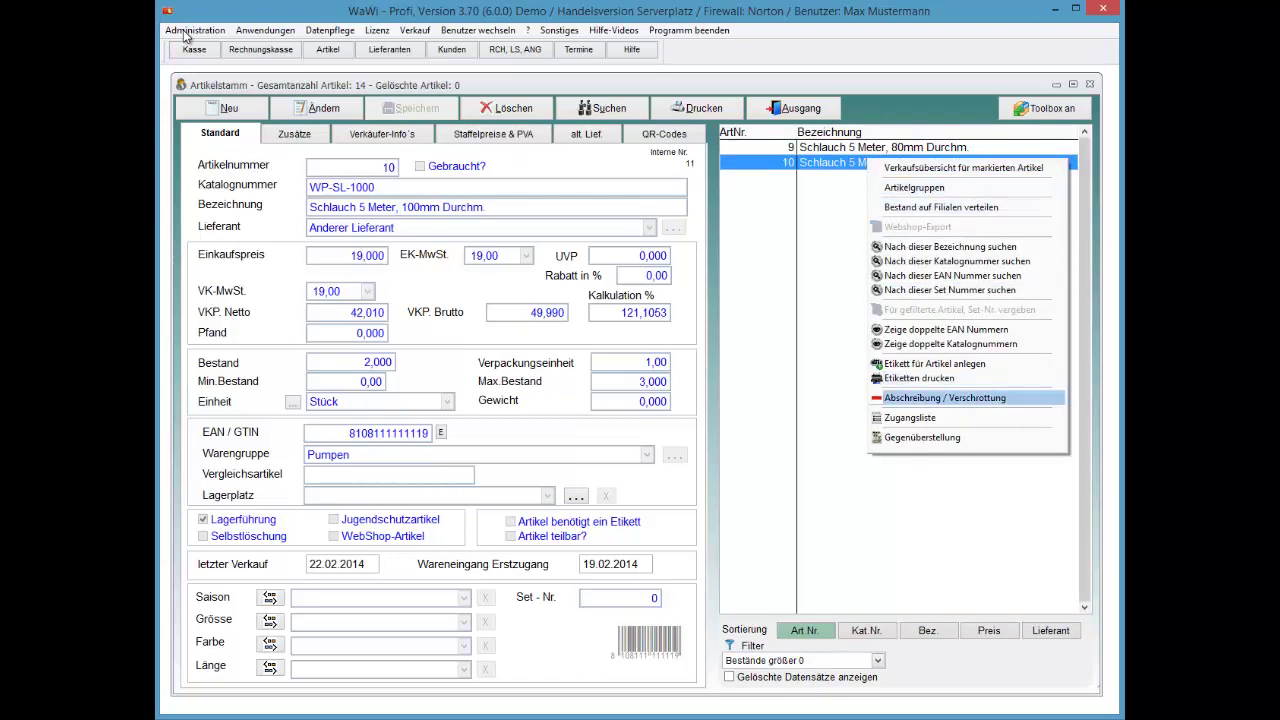
key("Down")
key("Return")
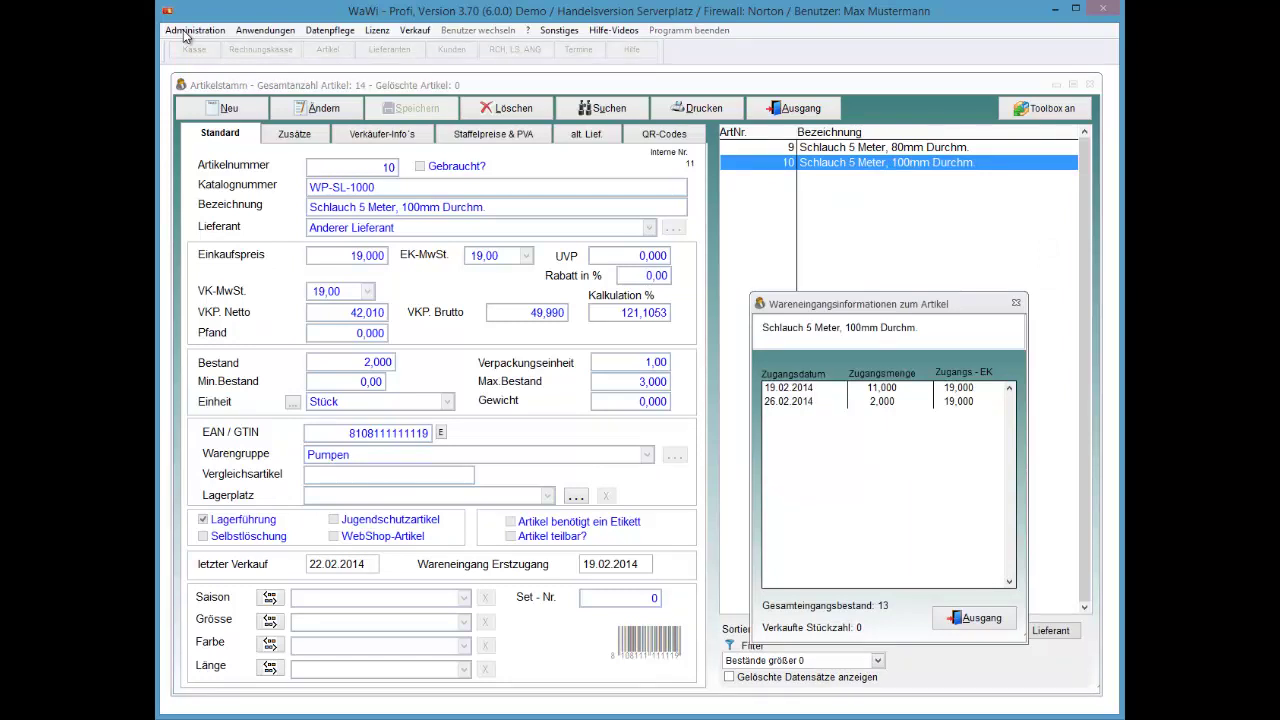
key("Escape")
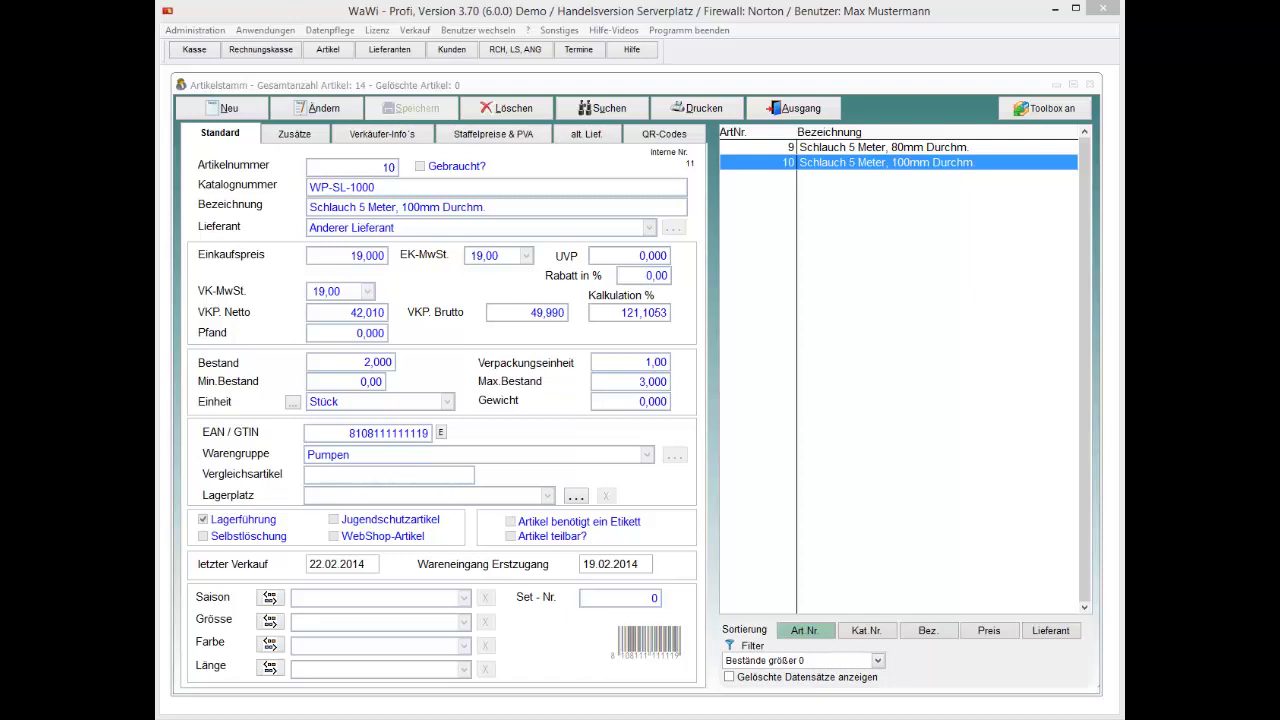
left_click(798, 104)
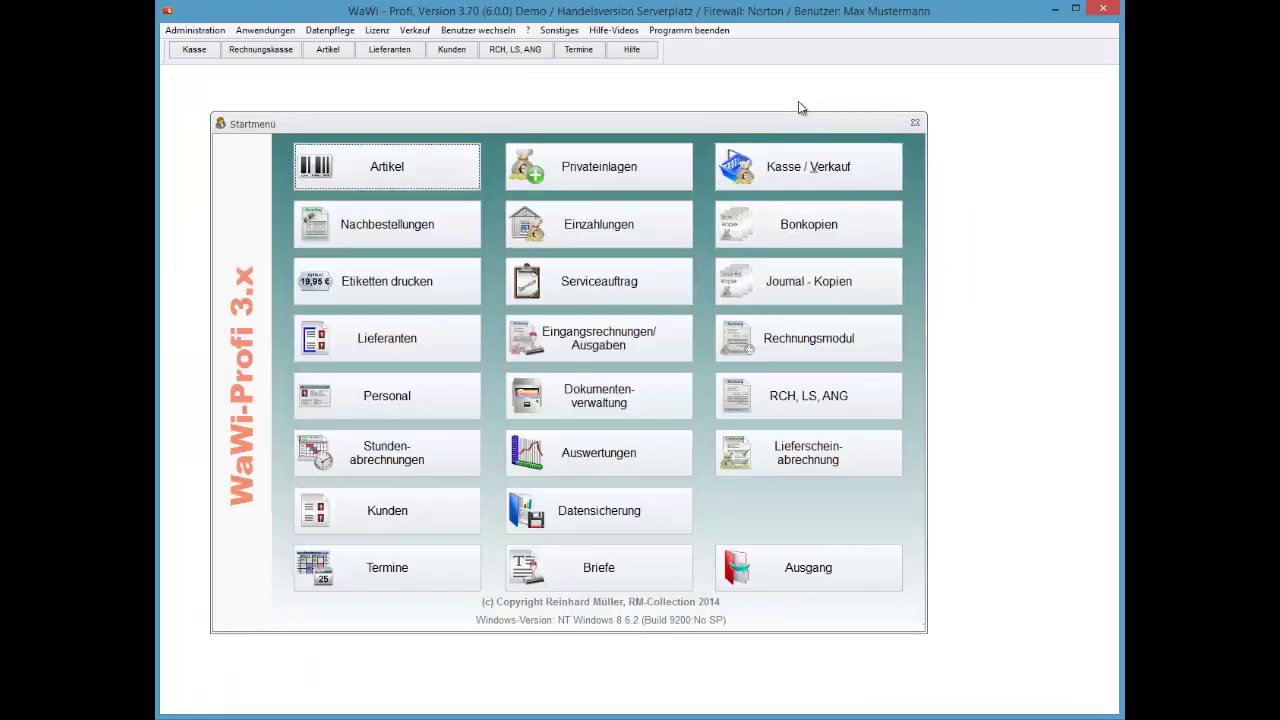
Open the branch data exchange dialog Zentral, o. Filialdatenaustausch from the system settings.
key("alt")
key("Return")
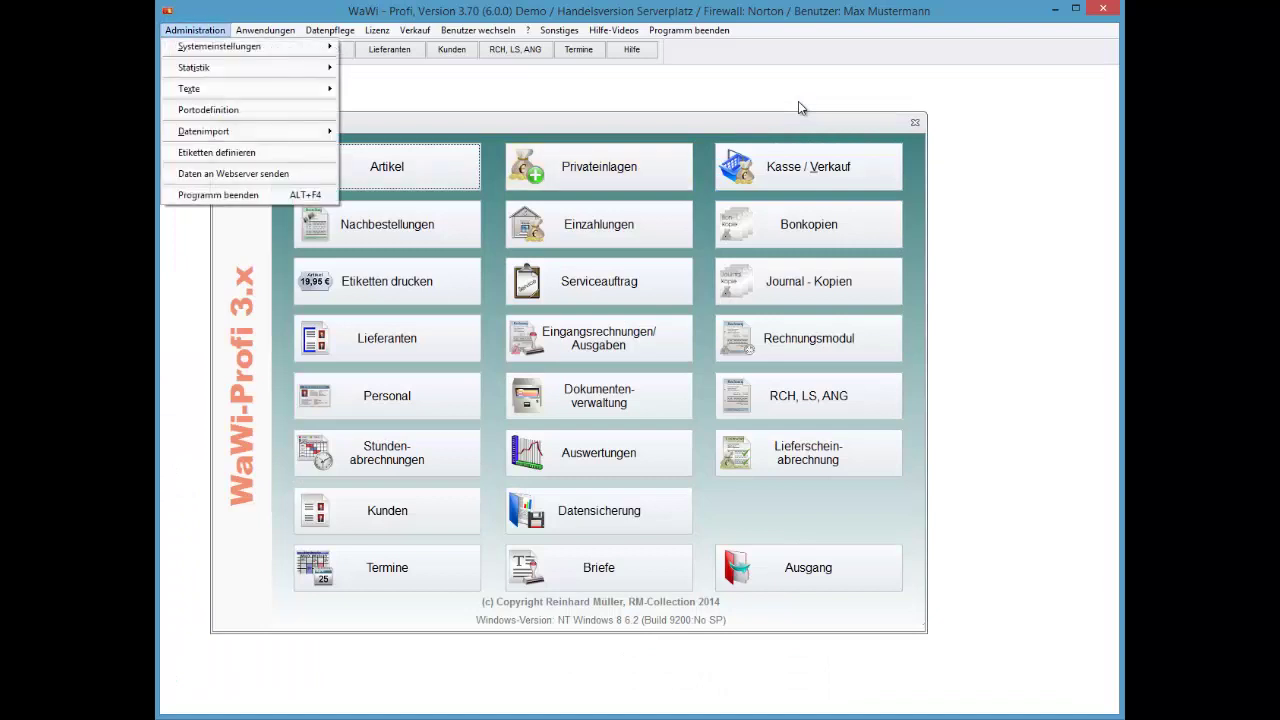
key("Down")
key("Right")
key("Down")
key("Down")
key("Down")
key("Down")
key("Down")
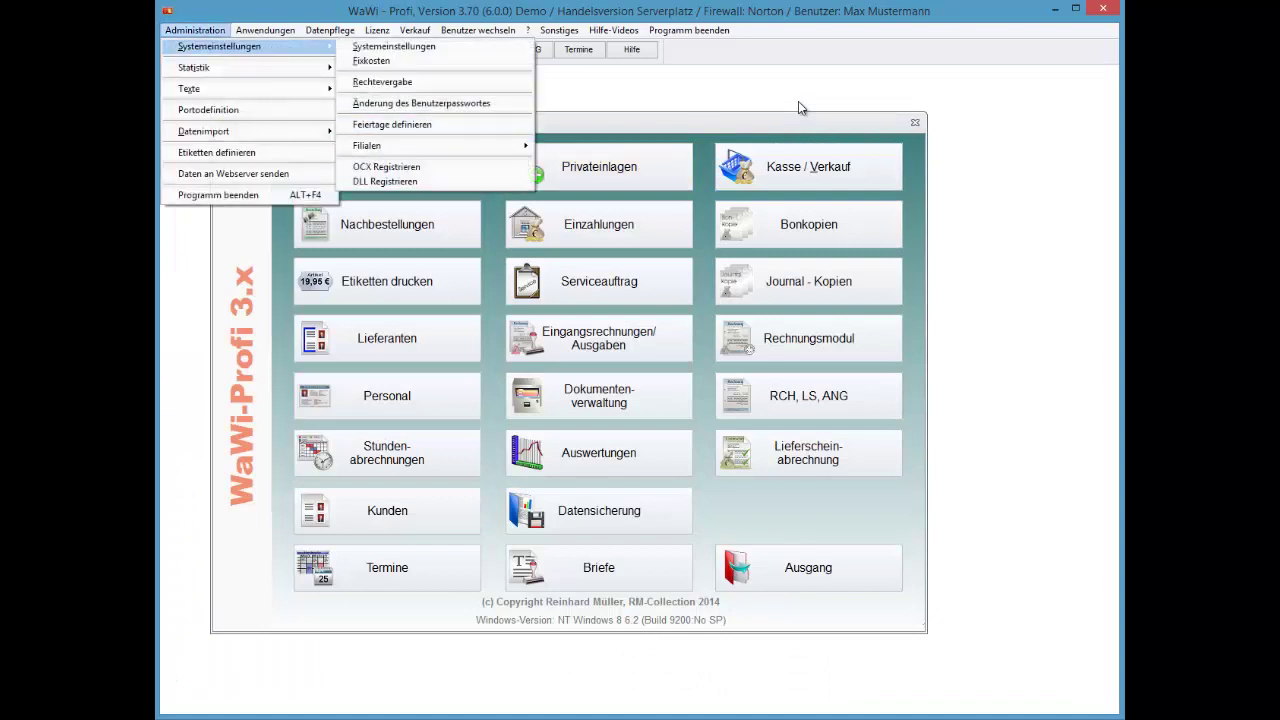
key("Right")
key("Down")
key("Up")
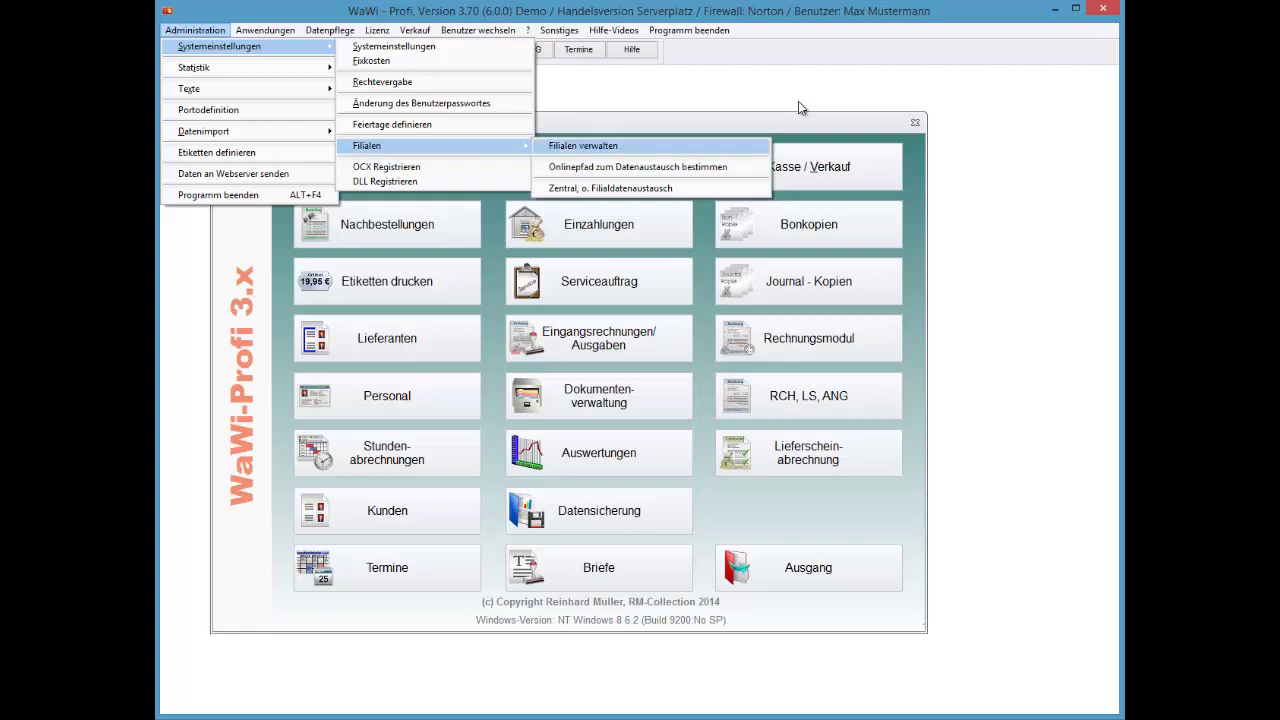
key("Down")
key("Down")
key("Return")
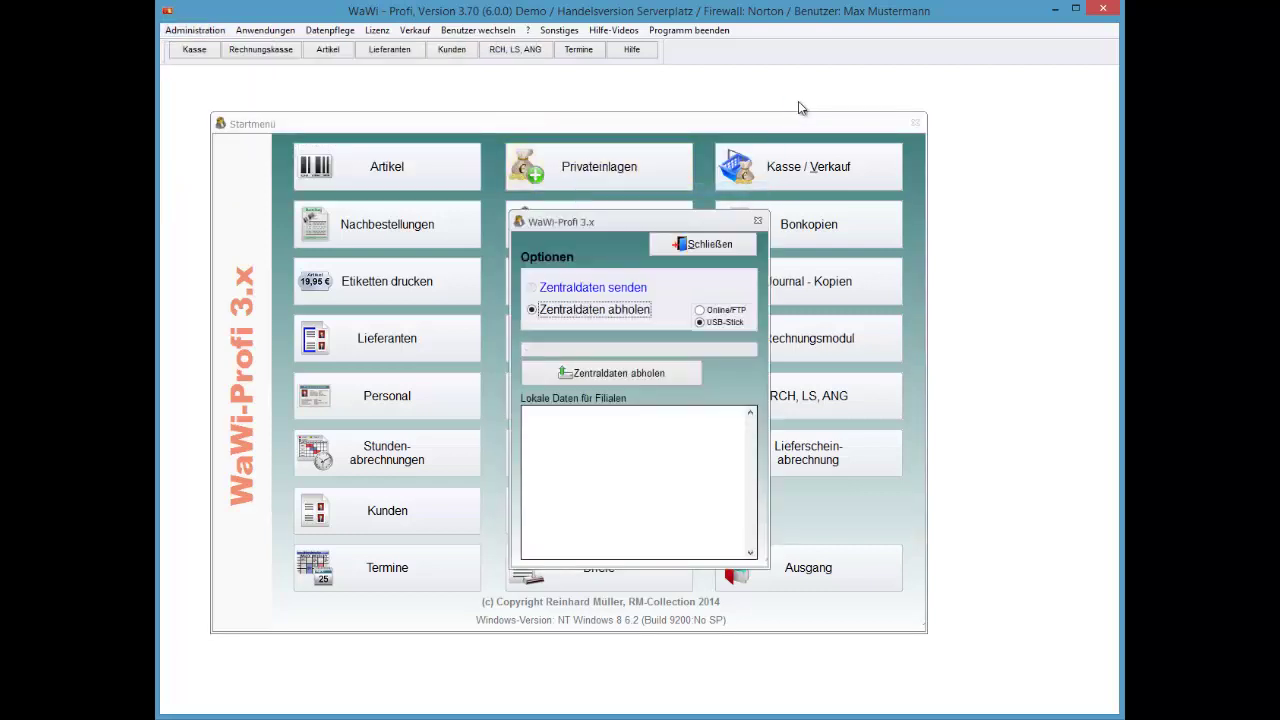
Switch the transfer method to Online/FTP and fetch the central data.
key("Tab")
key("Up")
key("Tab")
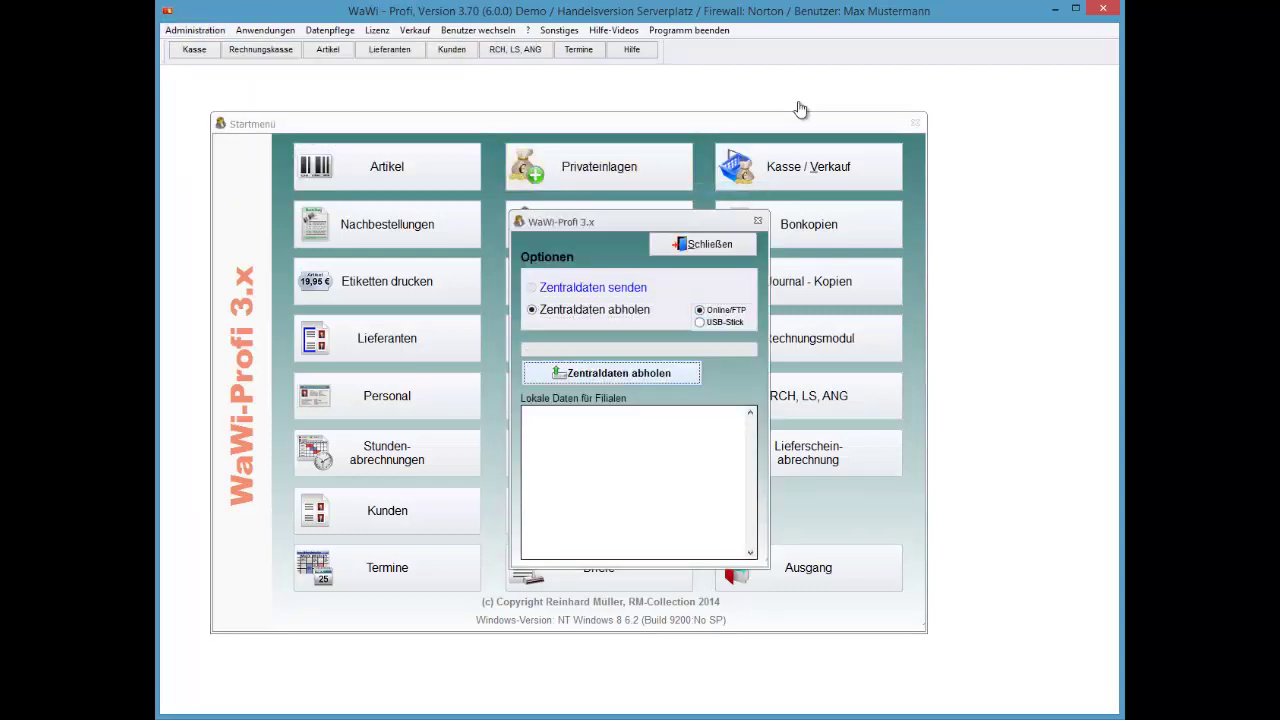
key("Return")
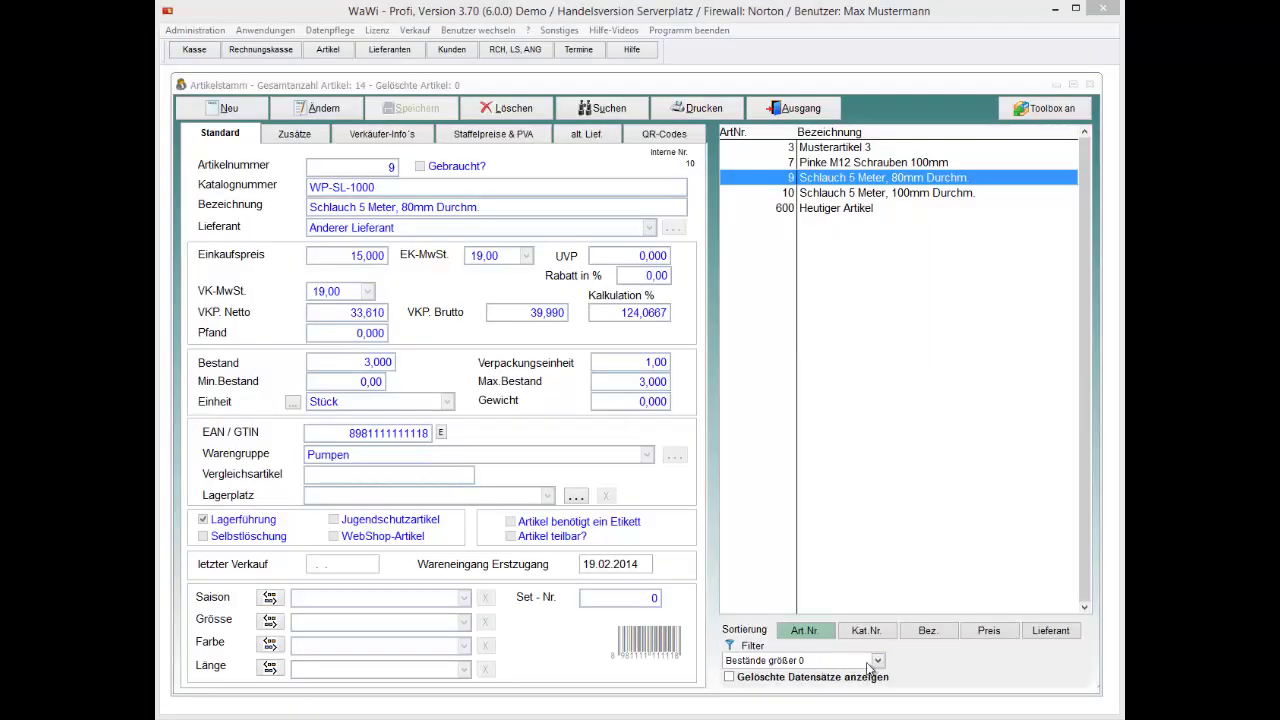
left_click(848, 659)
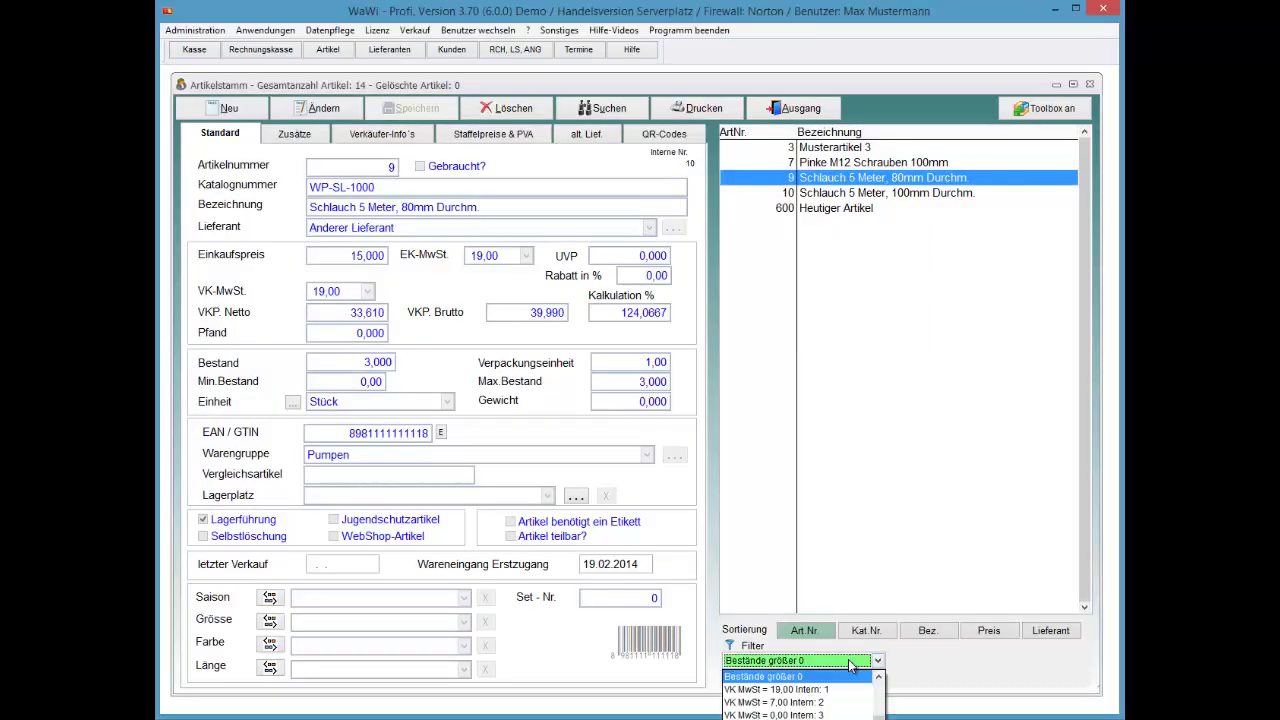
left_click(849, 660)
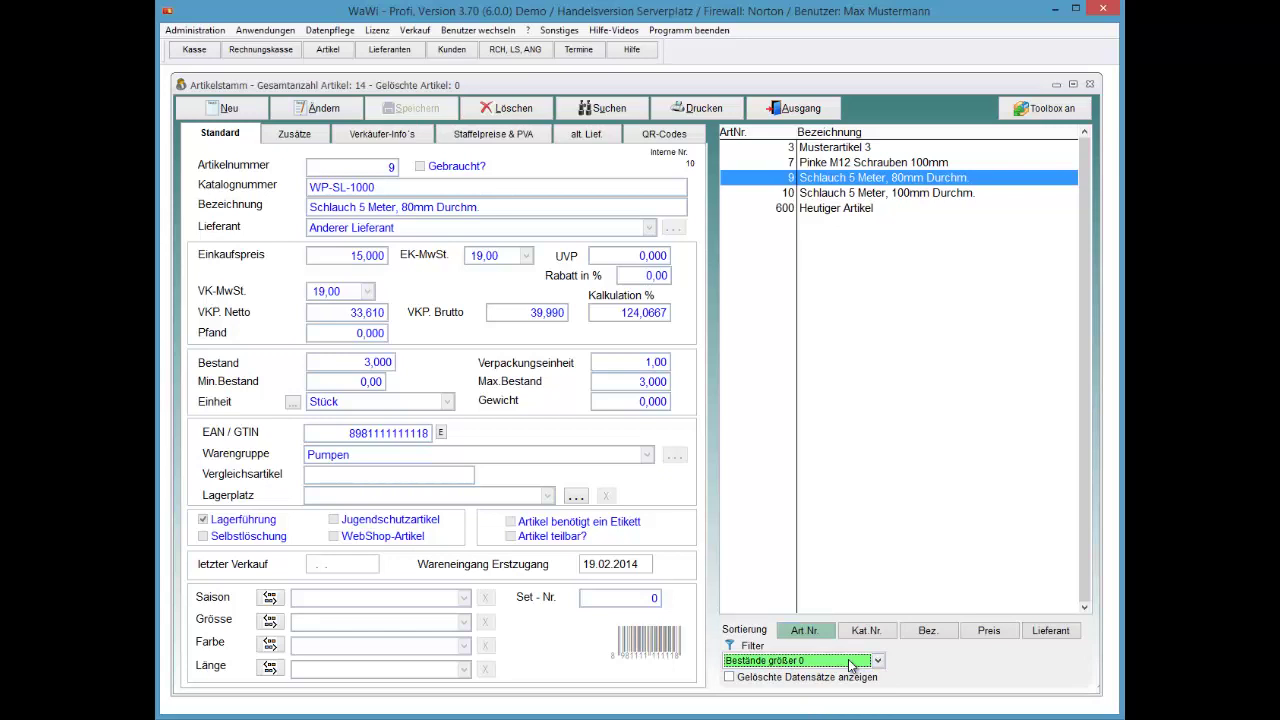